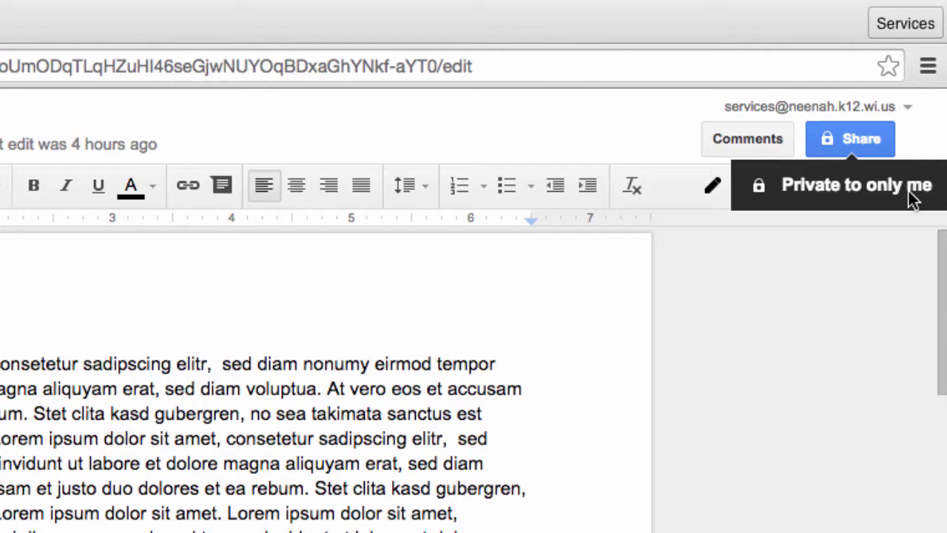
# Open the Share with others dialog for the private document.
pyautogui.click(880, 144)
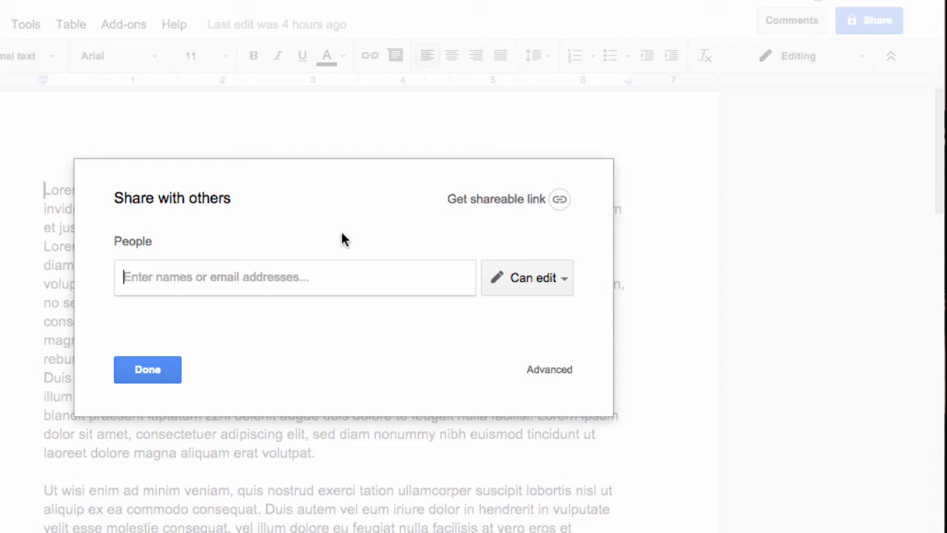
# Add a colleague by name from the district directory as an invitee in the People field.
pyautogui.click(248, 284)
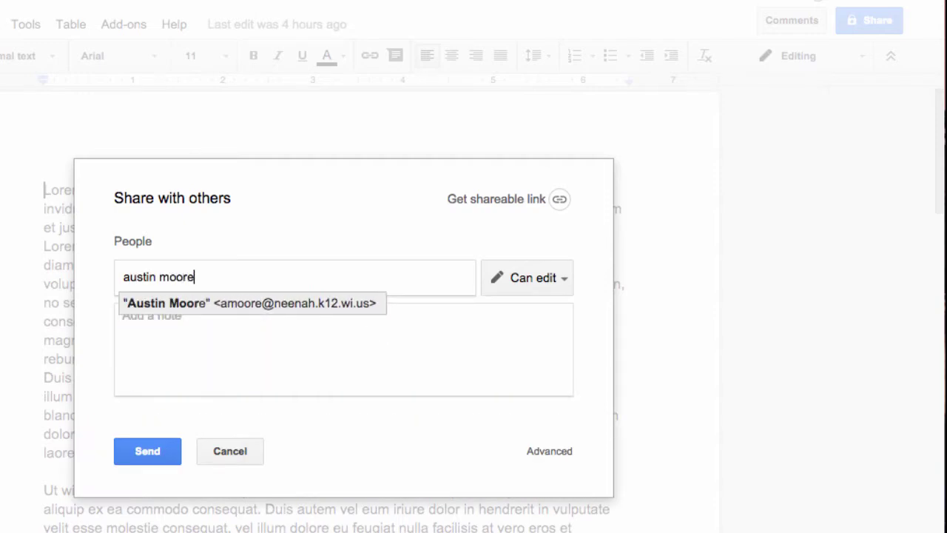
pyautogui.press('Return')
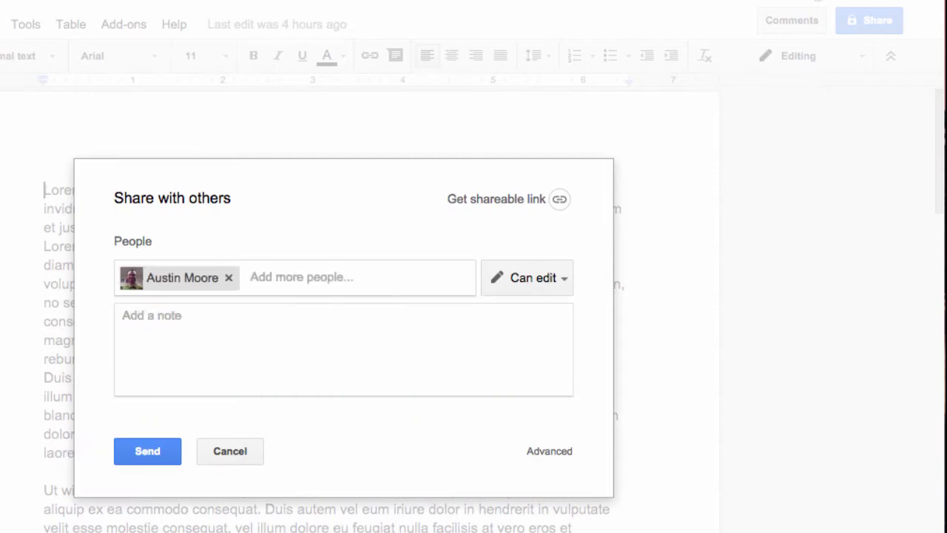
pyautogui.moveTo(219, 290)
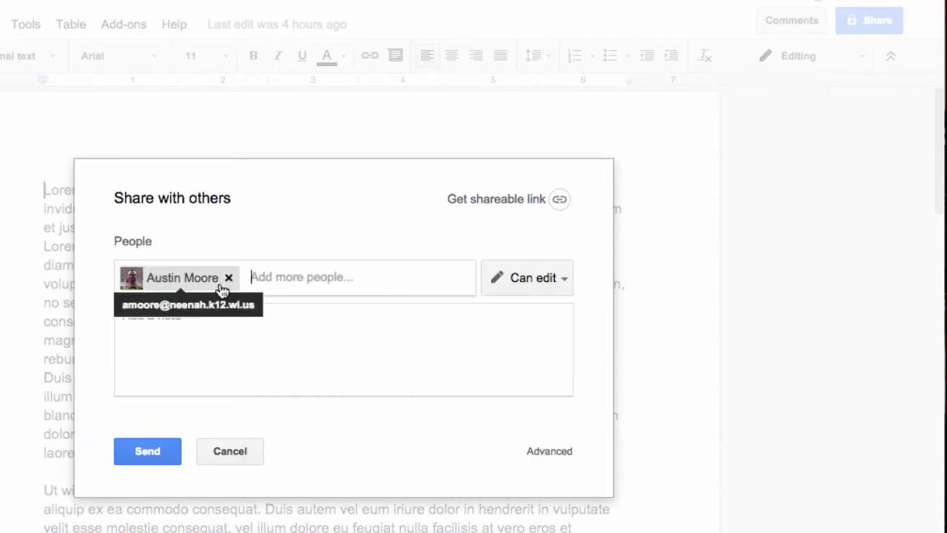
# Show the Can edit, Can comment and Can view choices for the new invitee.
pyautogui.click(560, 282)
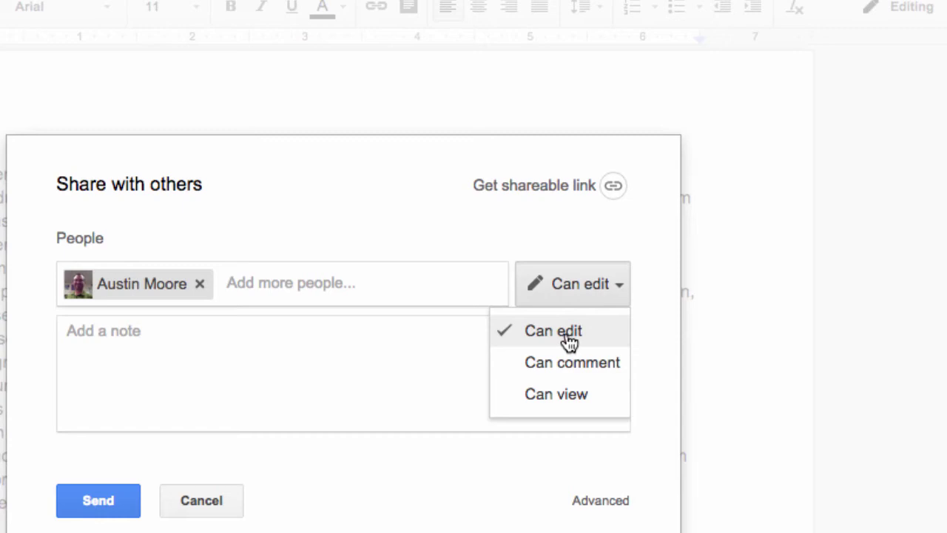
# Send the colleague an edit-access invitation with the note 'Test Notes'.
pyautogui.click(345, 330)
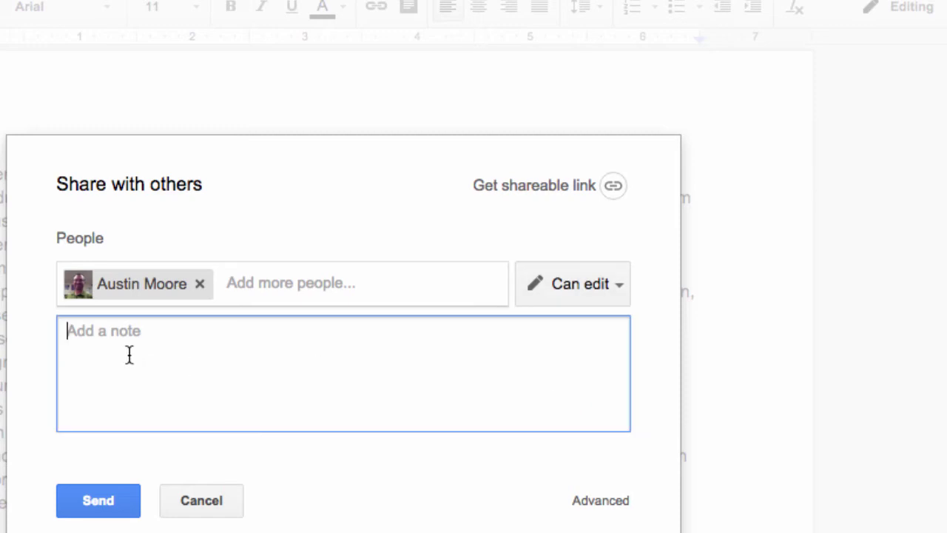
pyautogui.write('Test Notes')
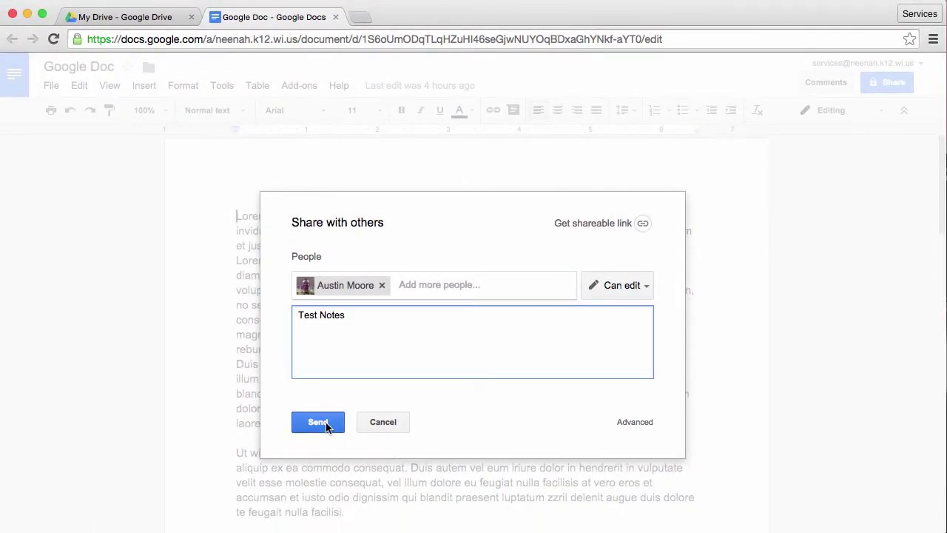
pyautogui.click(318, 422)
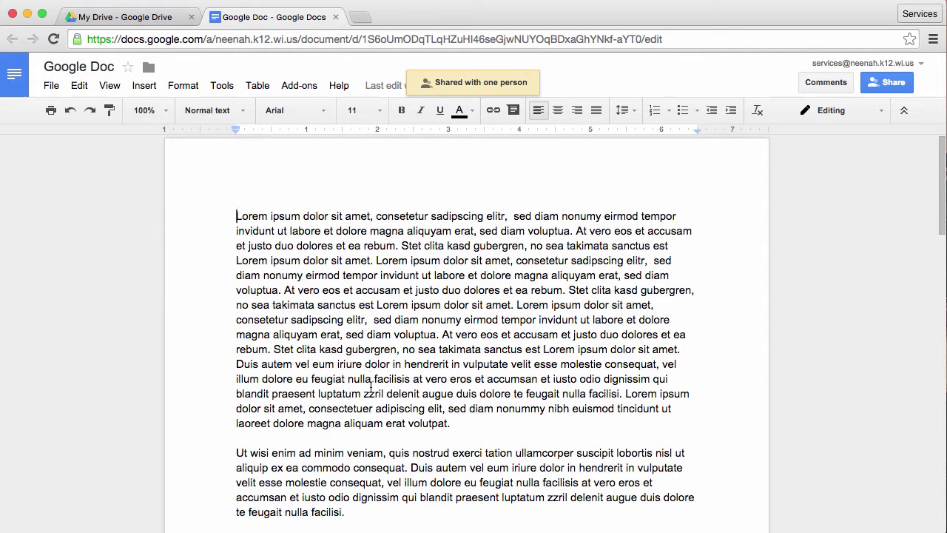
# Reopen sharing and switch to the Advanced sharing settings.
pyautogui.click(893, 84)
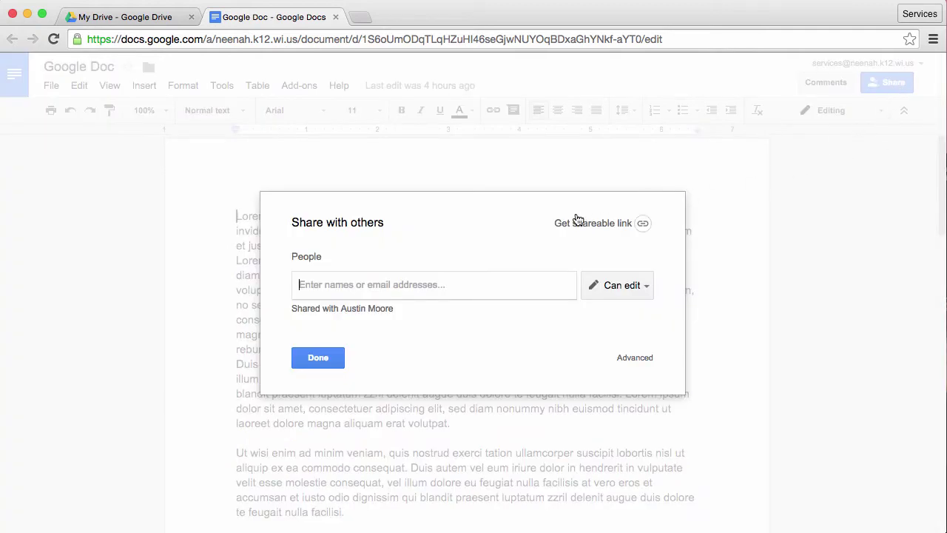
pyautogui.click(637, 359)
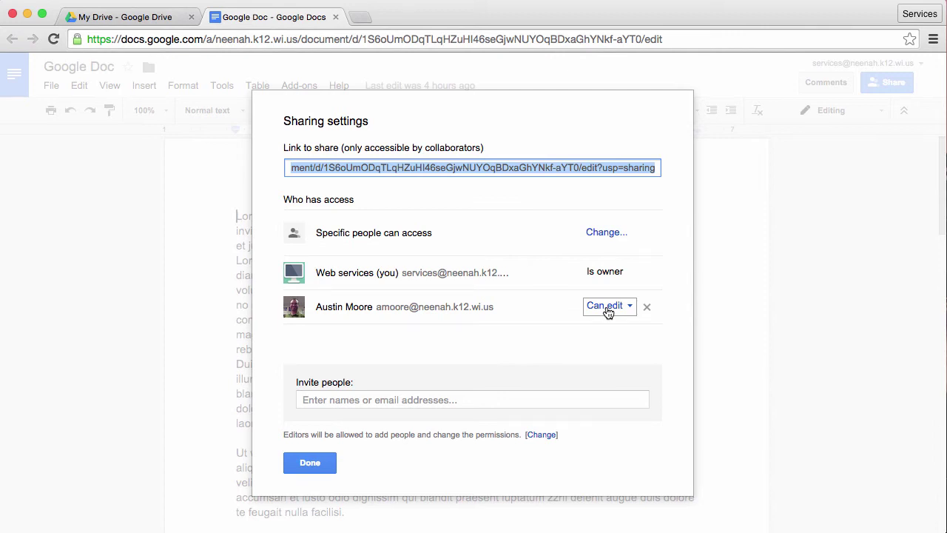
# Invite a second district colleague with Can view permission and send the invitation.
pyautogui.click(466, 395)
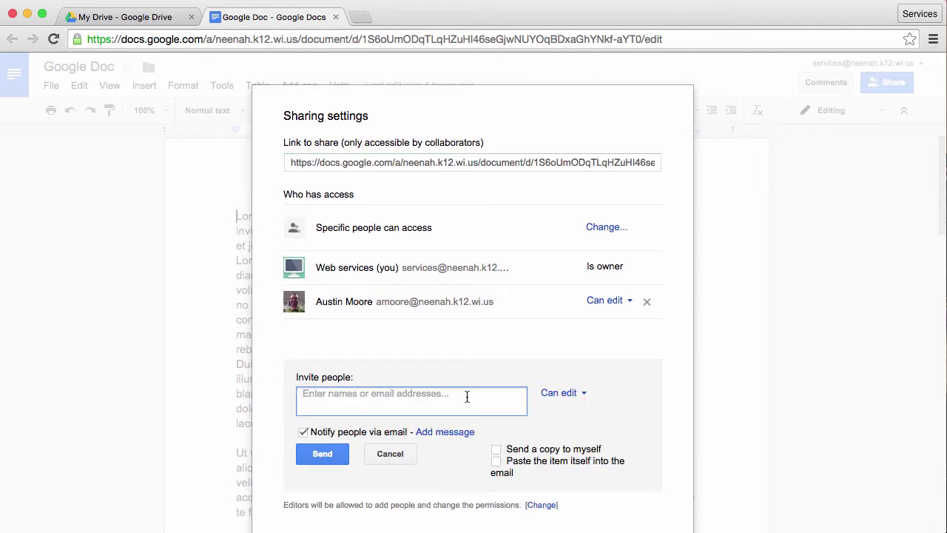
pyautogui.write('matt')
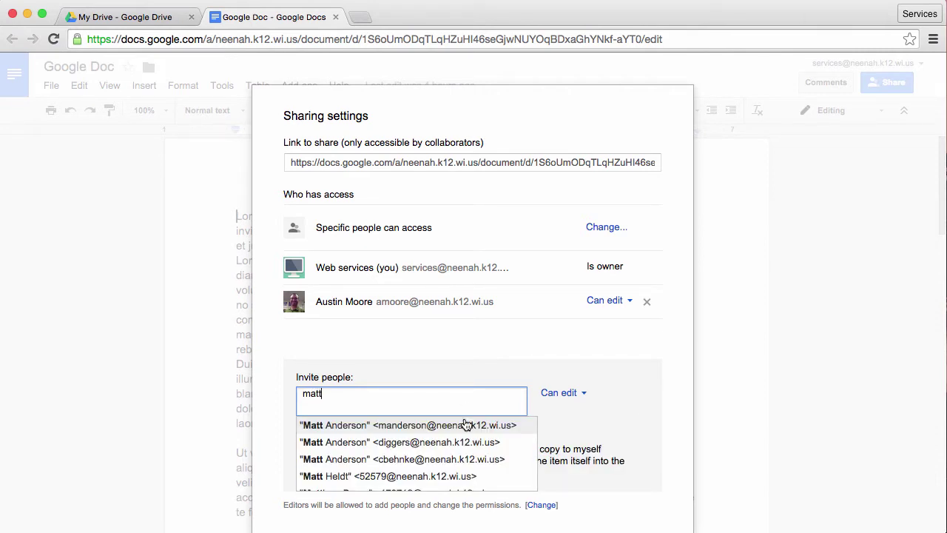
pyautogui.click(460, 426)
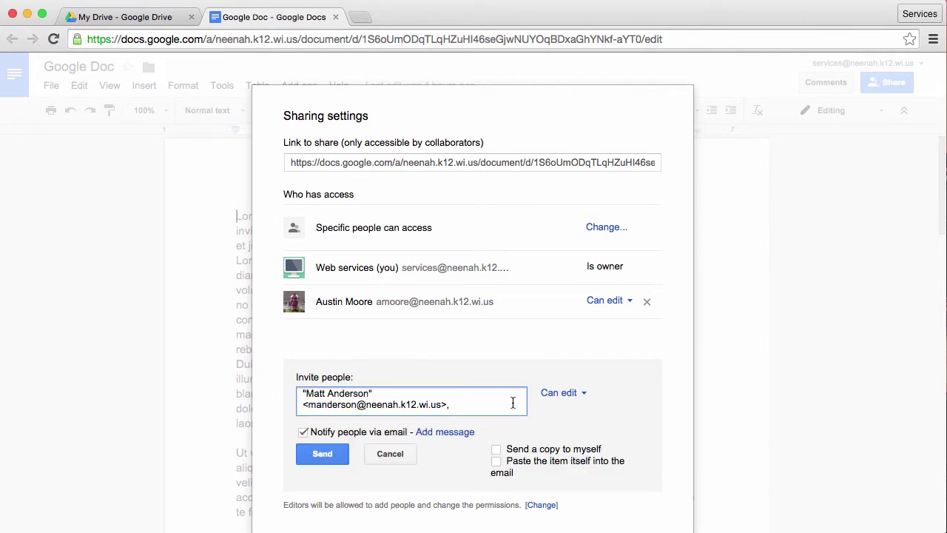
pyautogui.click(579, 394)
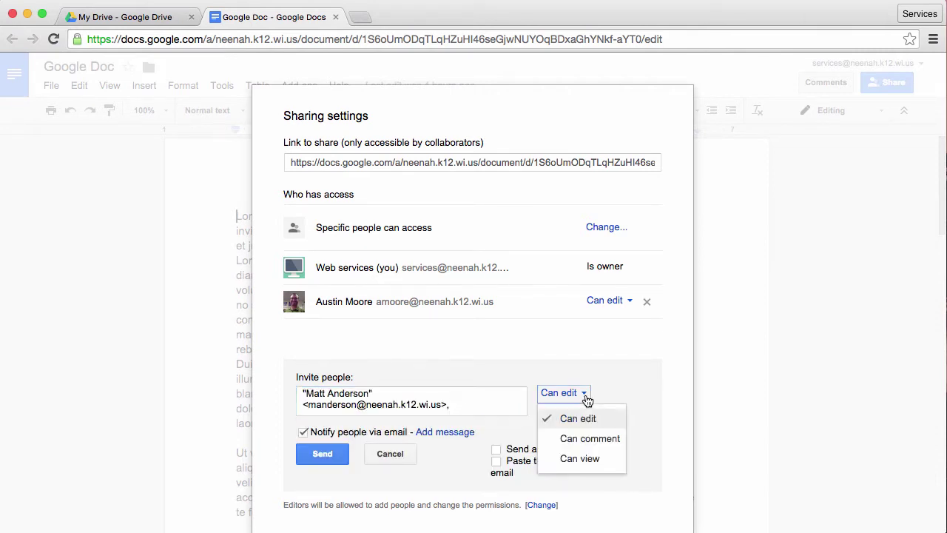
pyautogui.click(586, 458)
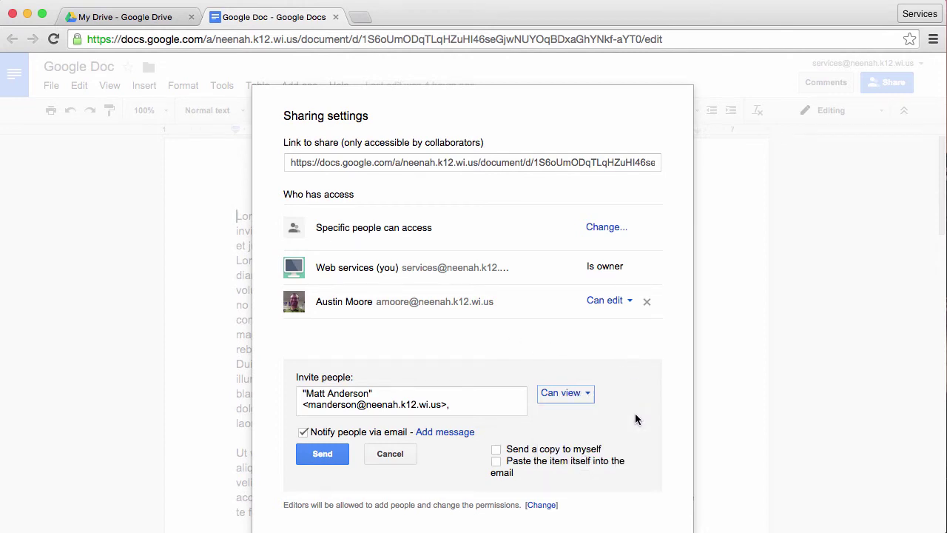
pyautogui.click(323, 454)
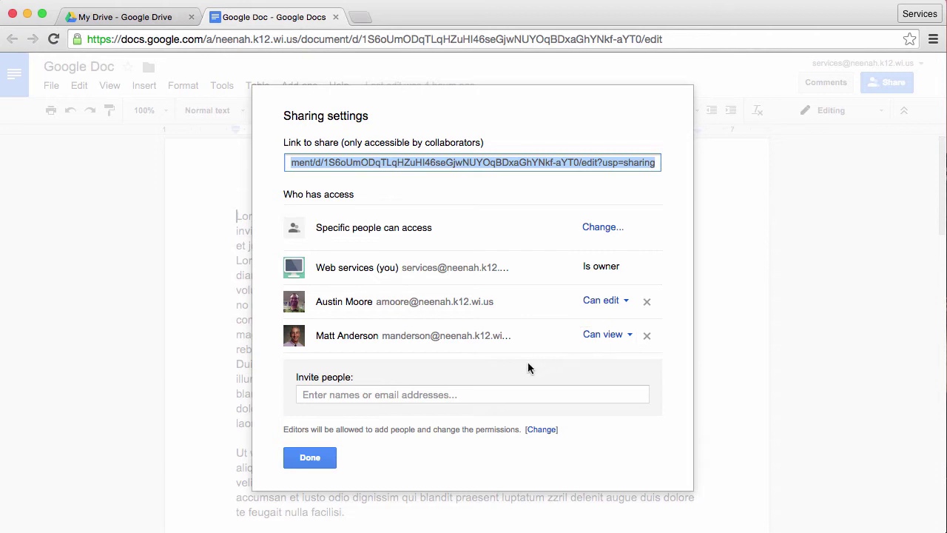
# Cancel the empty invite, remove the view-only colleague, and save the access change.
pyautogui.click(442, 392)
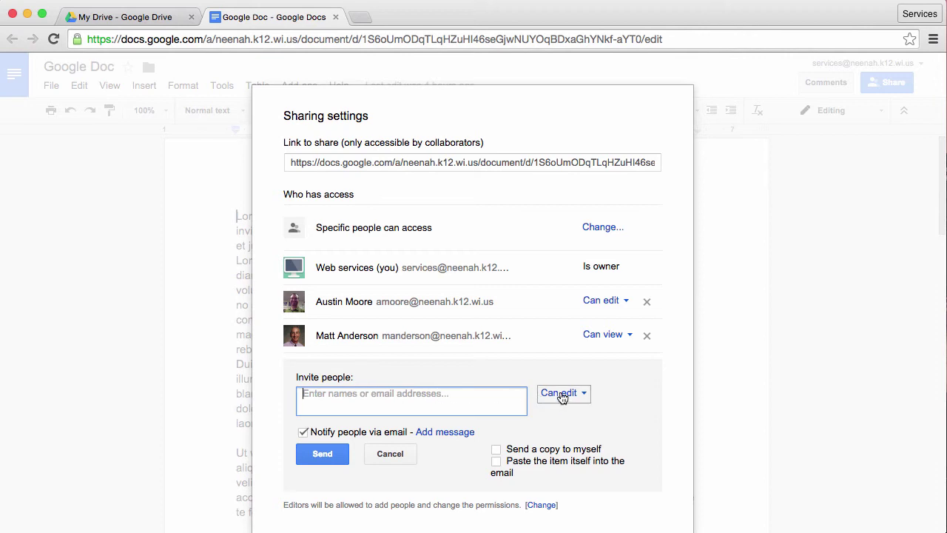
pyautogui.click(388, 454)
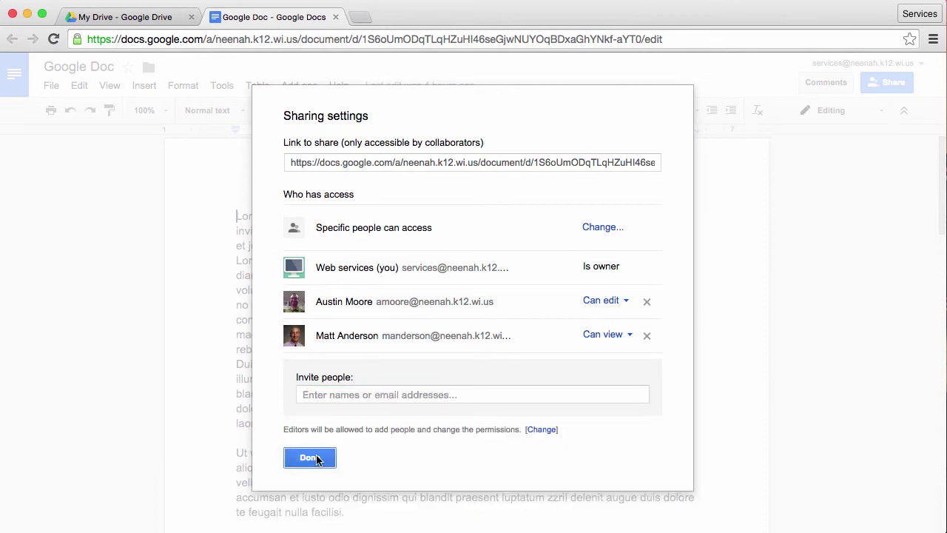
pyautogui.click(646, 336)
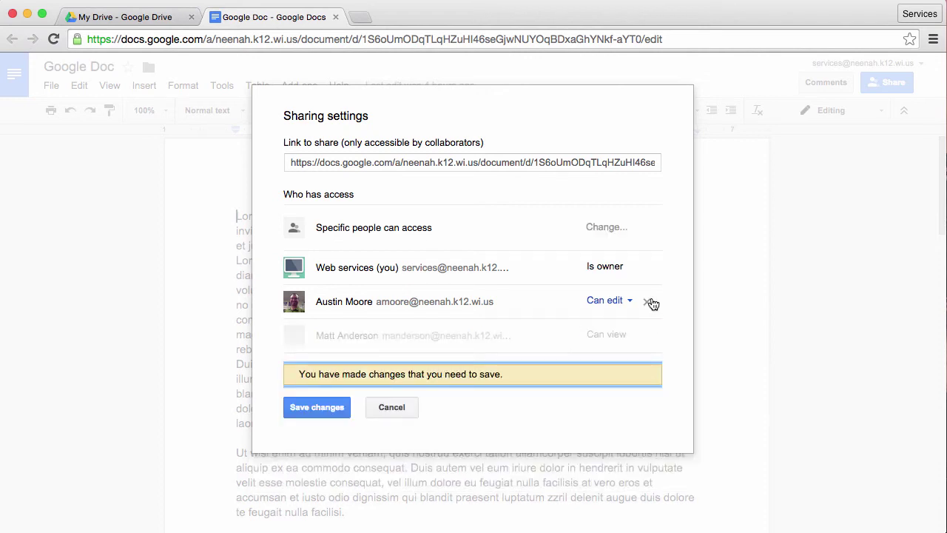
pyautogui.click(318, 408)
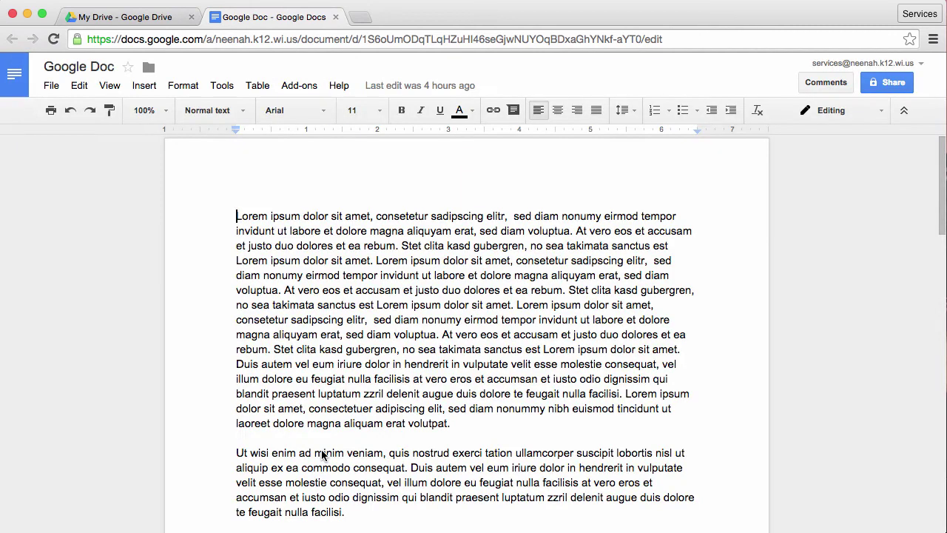
# Close the sharing settings, then reopen Share and its Advanced sharing settings.
pyautogui.click(321, 451)
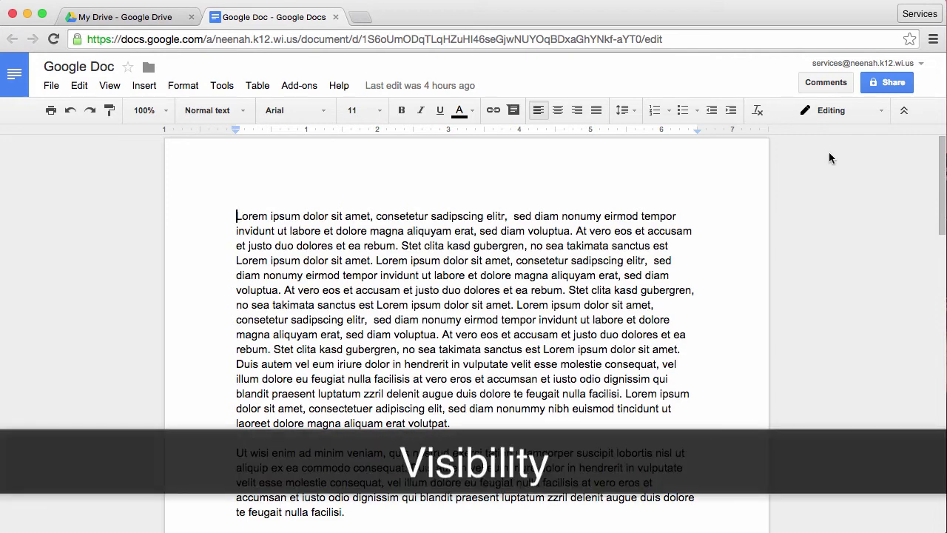
pyautogui.click(884, 85)
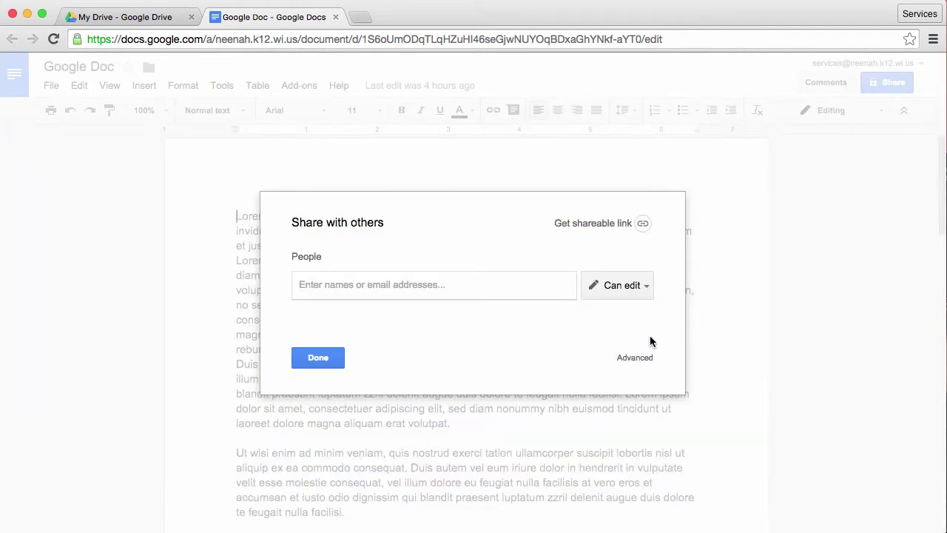
pyautogui.click(633, 360)
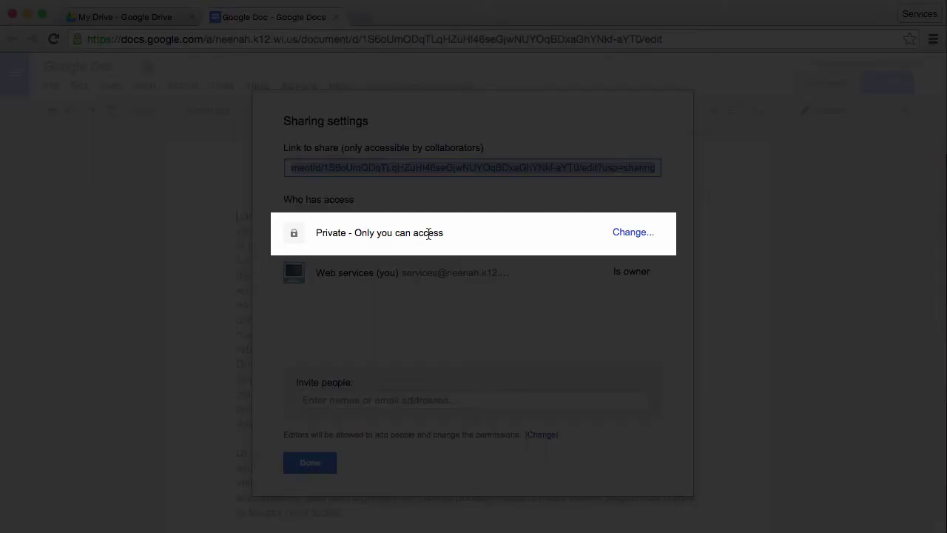
# Change link sharing, trying Public on the web, then settle on Anyone with the link, Can view.
pyautogui.click(627, 233)
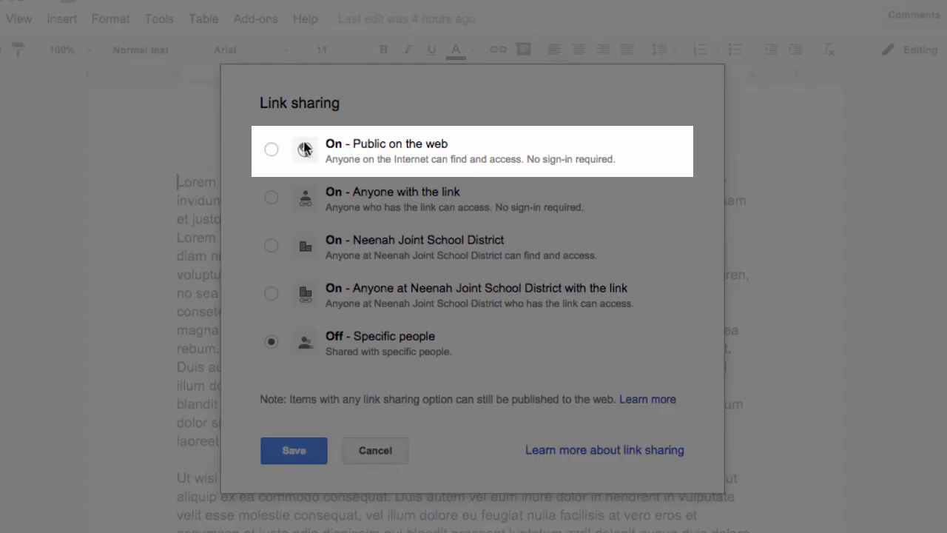
pyautogui.click(271, 148)
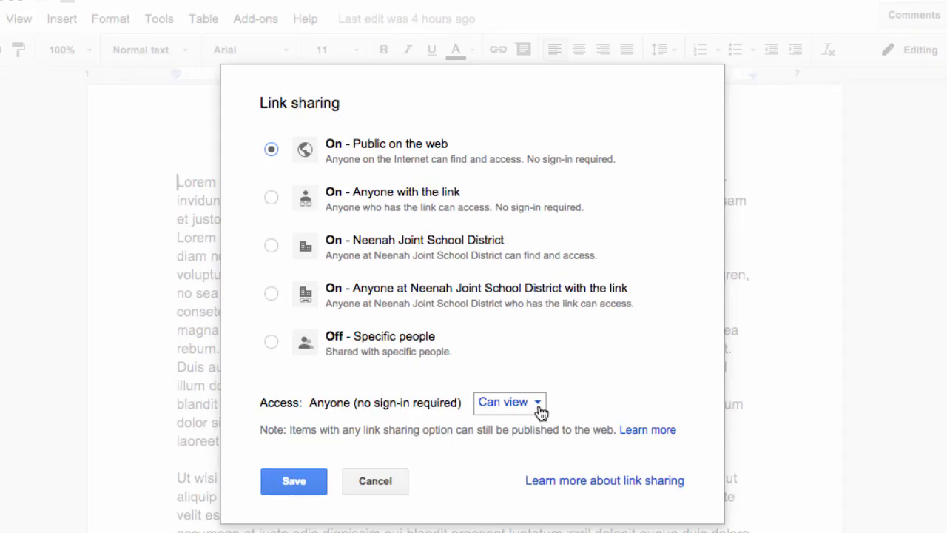
pyautogui.click(540, 407)
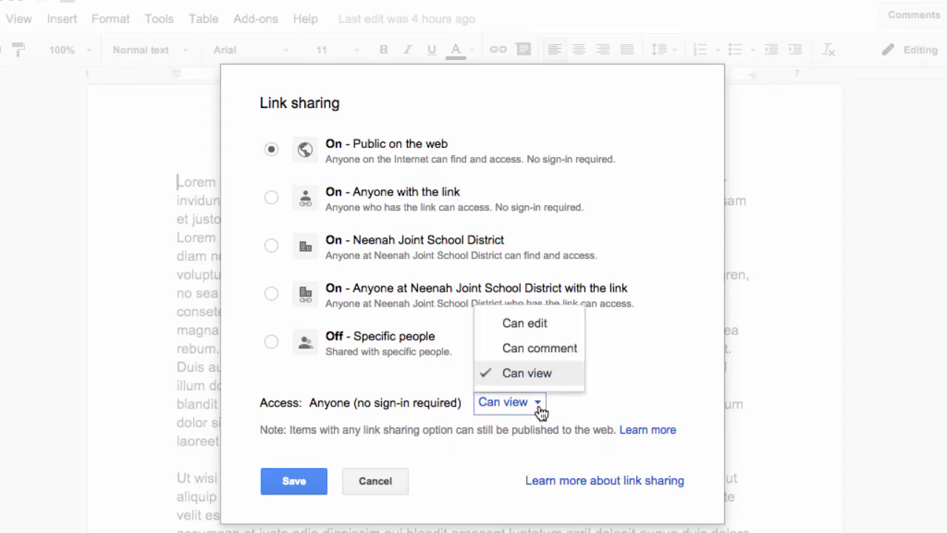
pyautogui.click(541, 334)
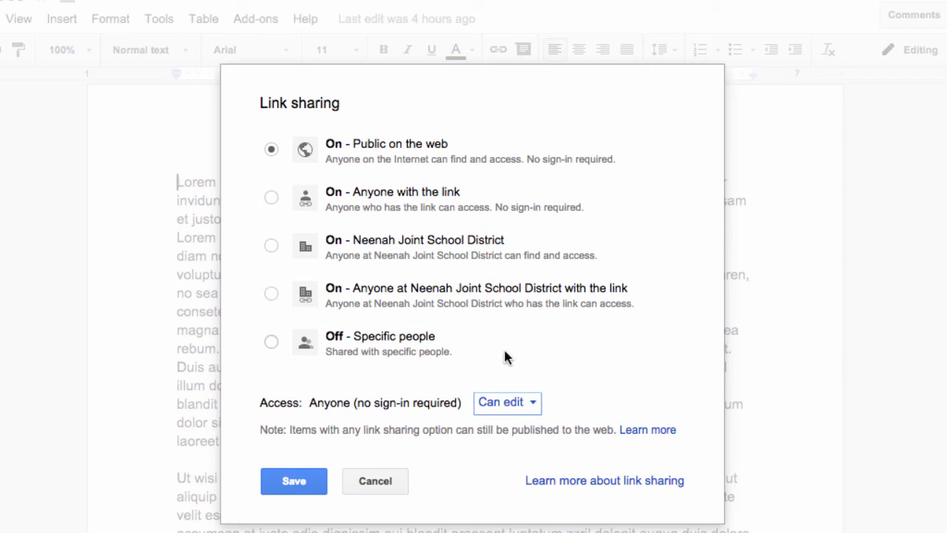
pyautogui.click(516, 406)
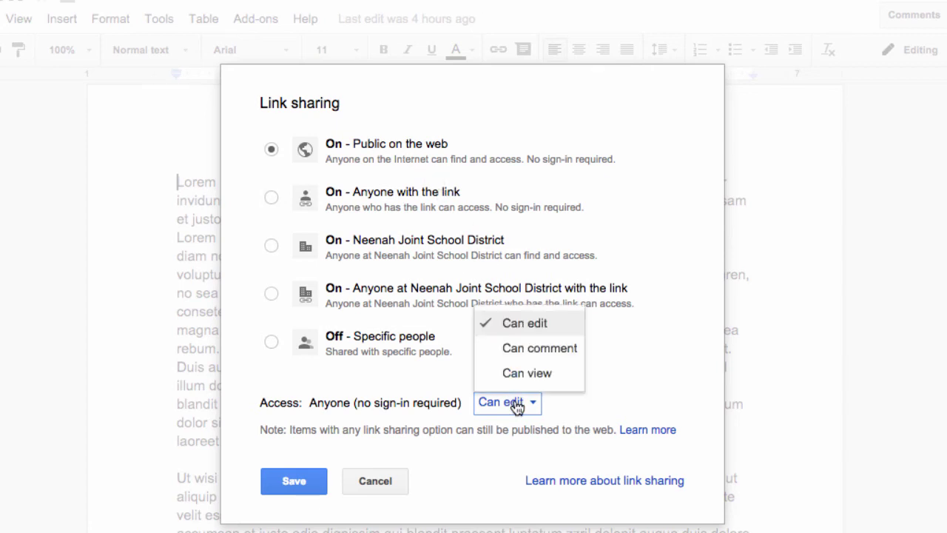
pyautogui.click(525, 373)
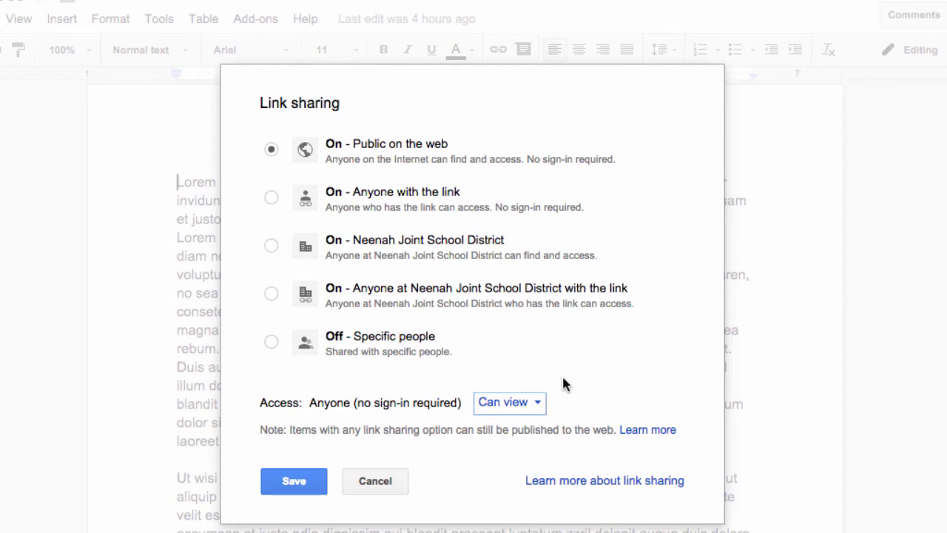
pyautogui.click(271, 197)
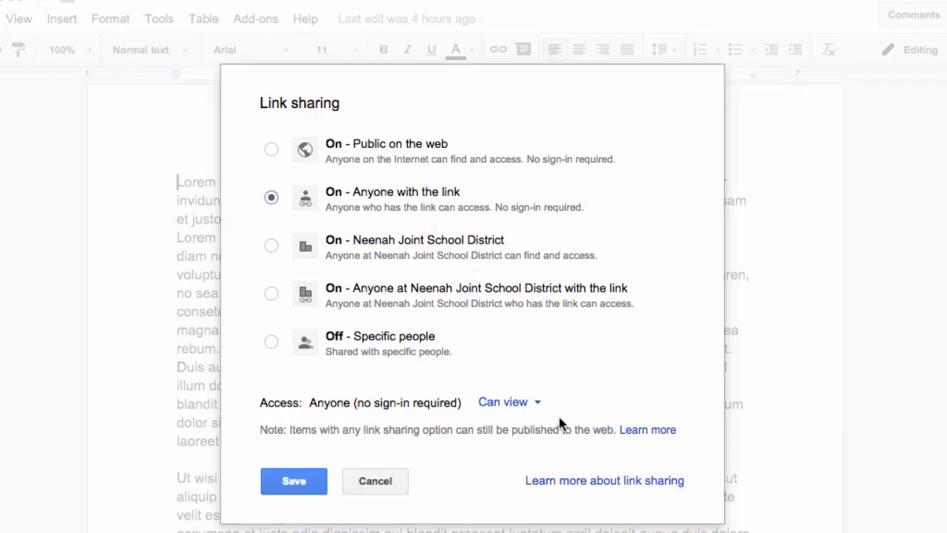
# Keep link access at Can view and switch link sharing to On – Neenah Joint School District.
pyautogui.click(536, 403)
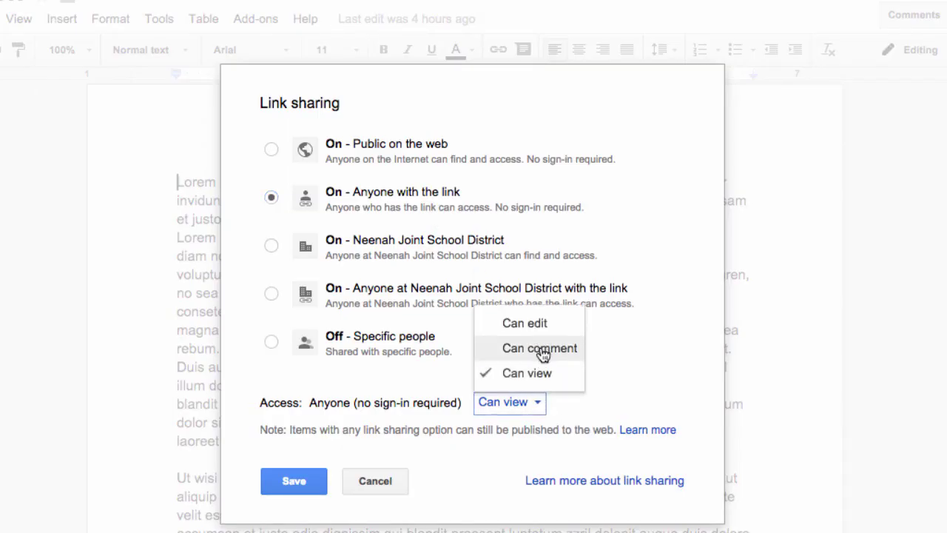
pyautogui.click(541, 324)
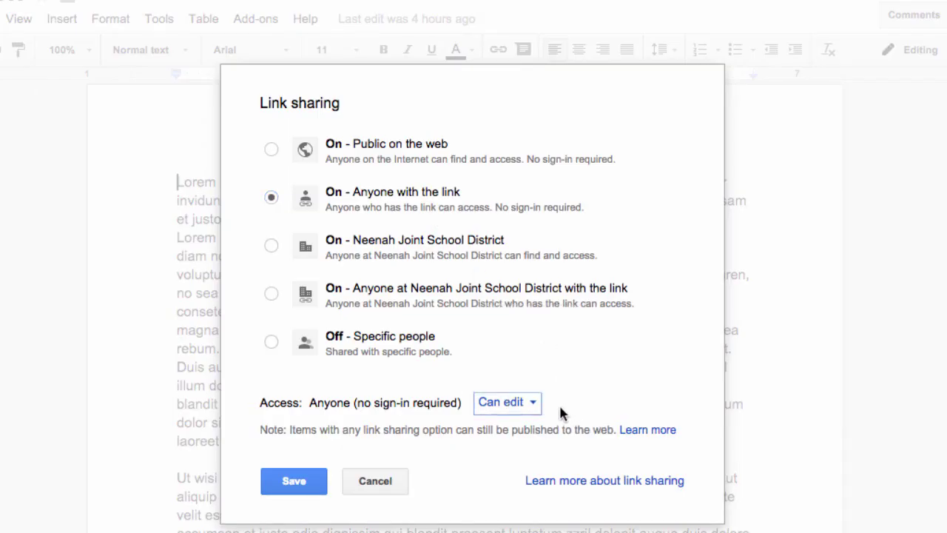
pyautogui.click(524, 402)
pyautogui.click(526, 372)
pyautogui.click(271, 245)
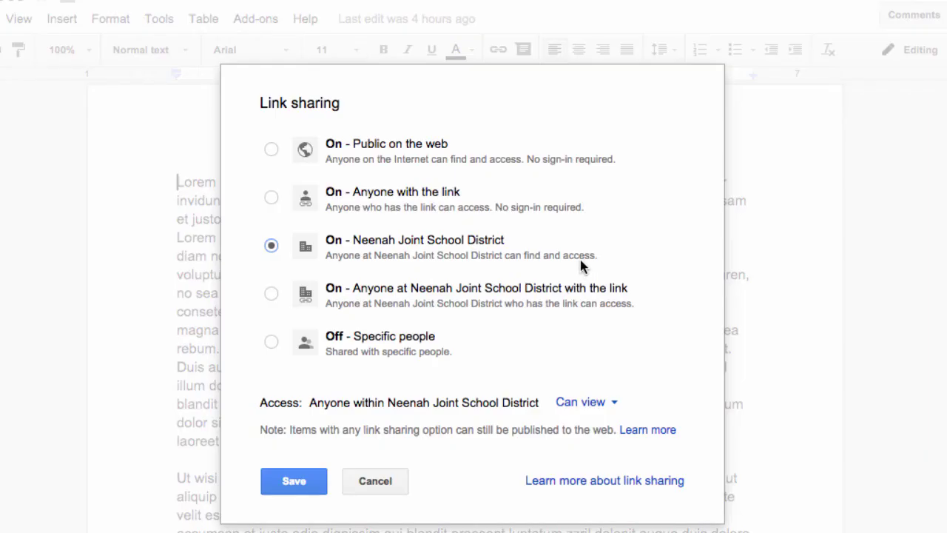
# Set link sharing to anyone at Neenah Joint School District with the link, keeping Can view access.
pyautogui.click(271, 294)
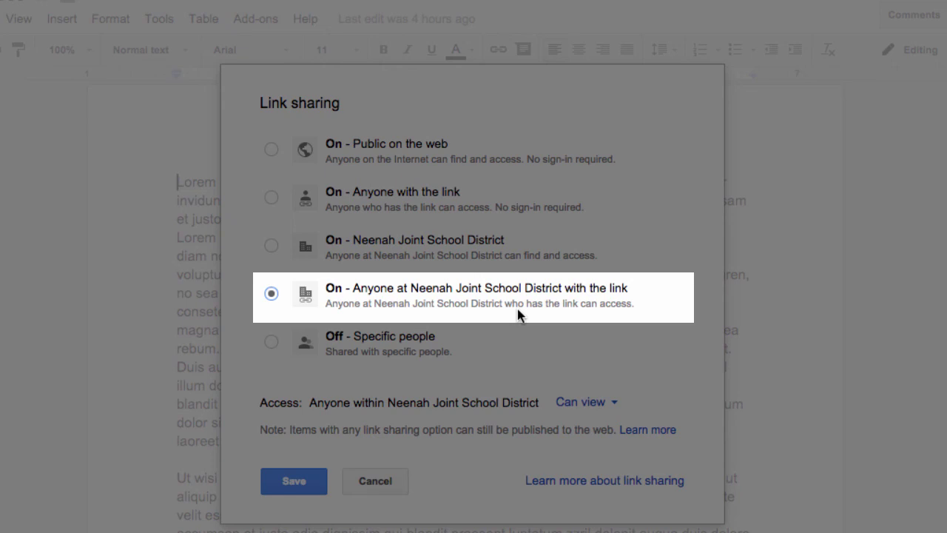
pyautogui.click(271, 342)
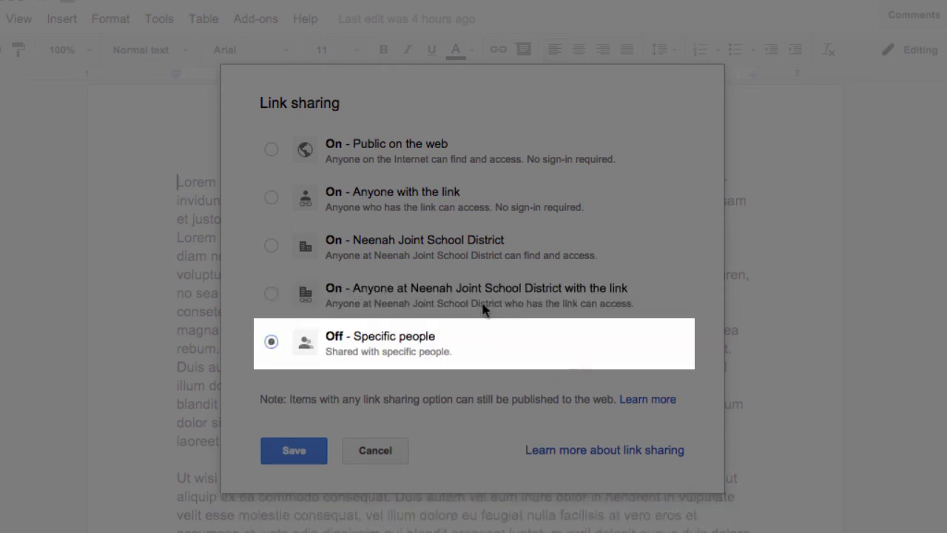
pyautogui.click(272, 292)
pyautogui.click(271, 246)
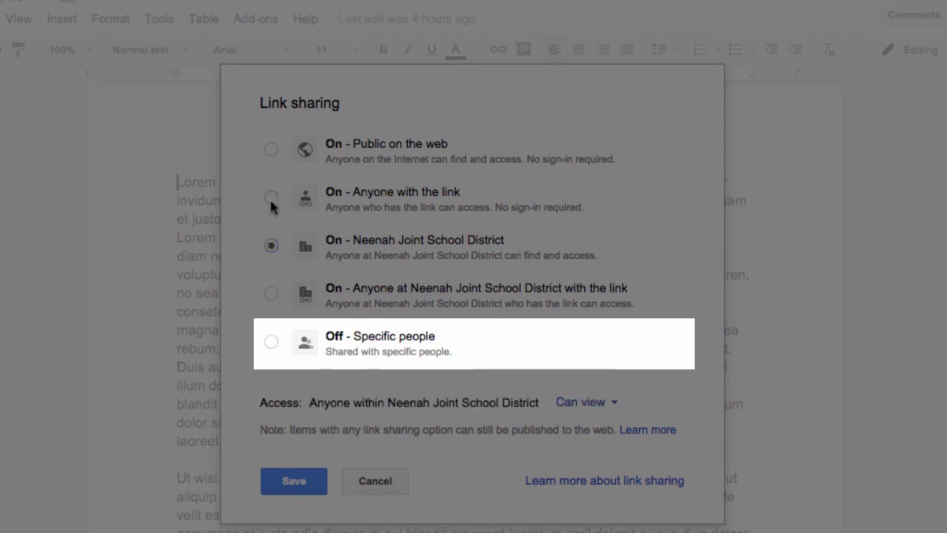
pyautogui.click(270, 196)
pyautogui.click(270, 149)
pyautogui.click(270, 196)
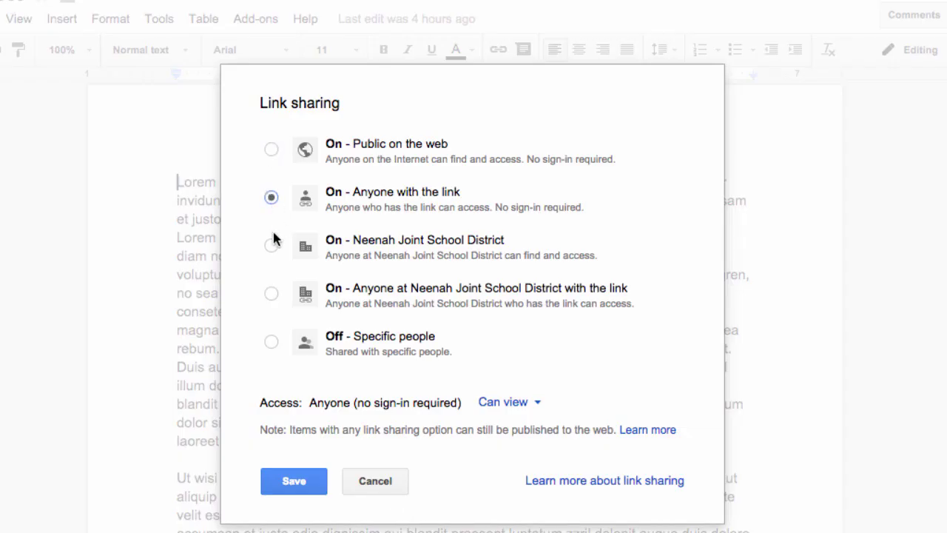
pyautogui.click(271, 246)
pyautogui.click(270, 292)
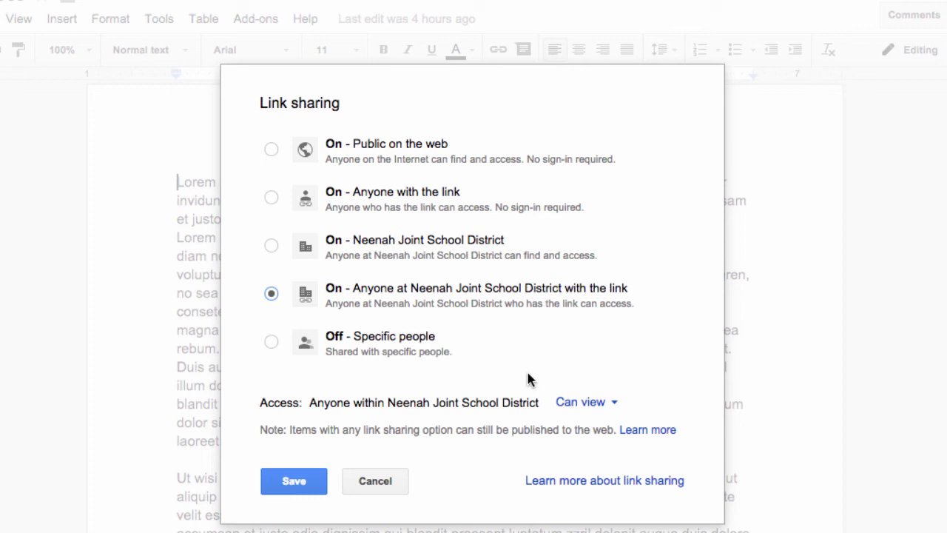
pyautogui.click(613, 404)
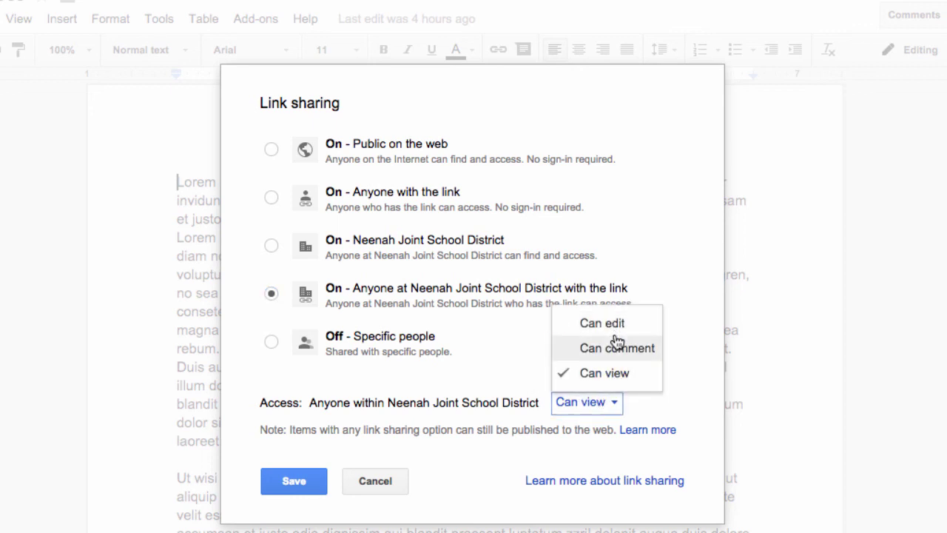
pyautogui.click(512, 378)
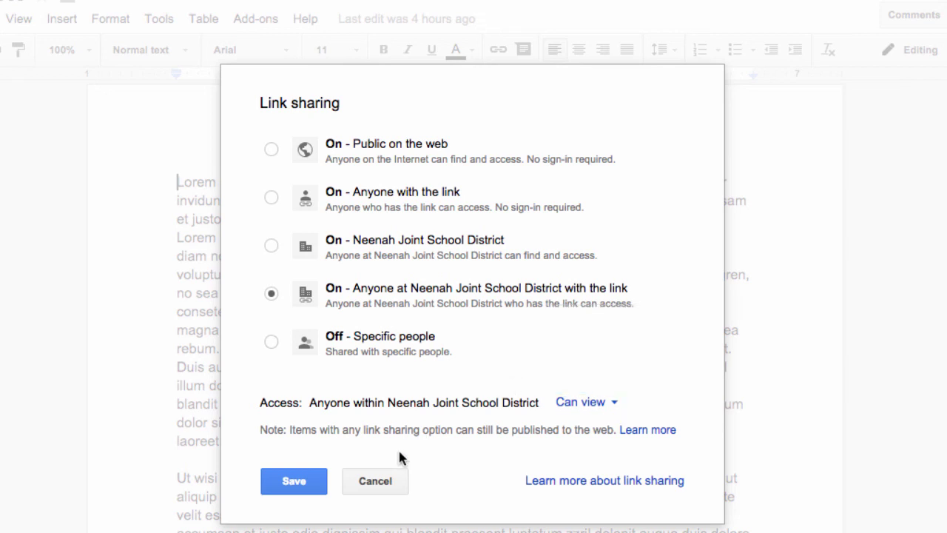
# Save the district-with-the-link view setting and select the entire shareable link.
pyautogui.click(291, 482)
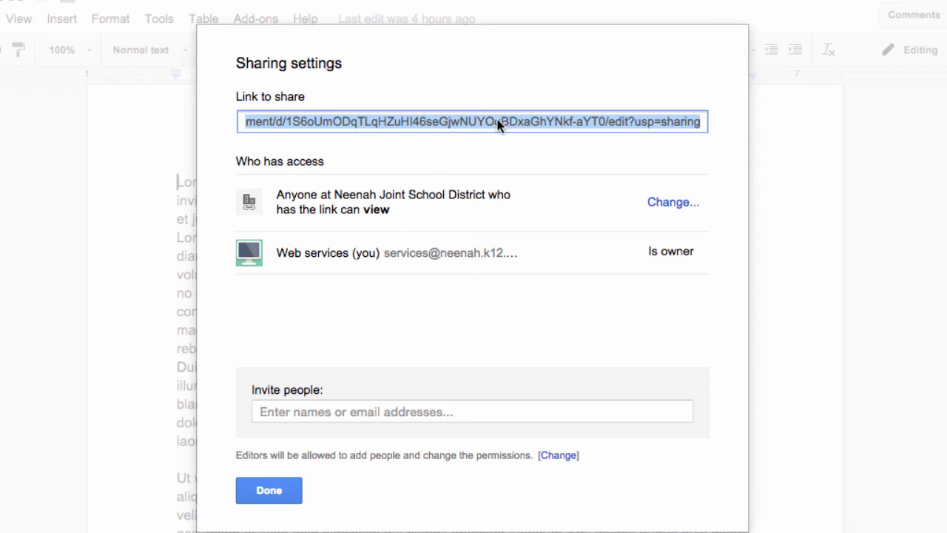
pyautogui.tripleClick(477, 122)
pyautogui.click(256, 106)
pyautogui.click(294, 127)
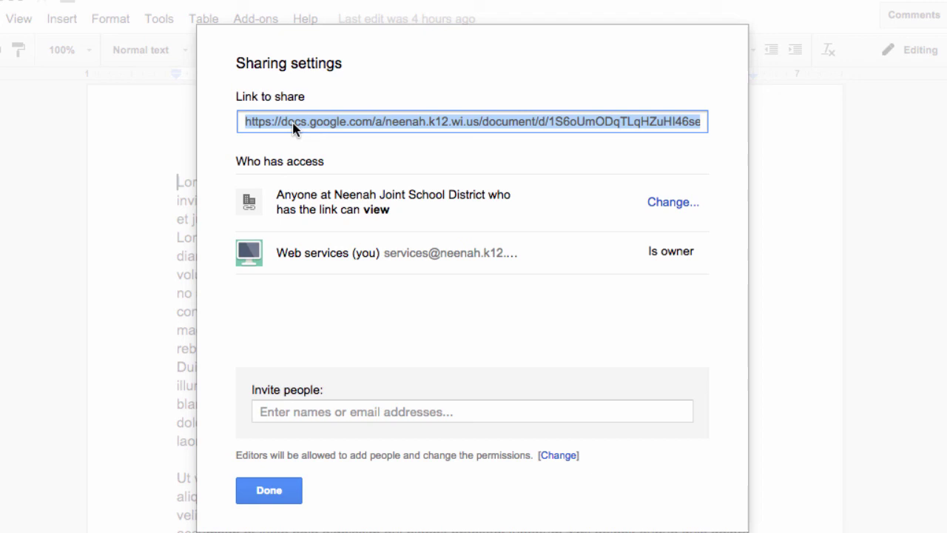
pyautogui.click(294, 127)
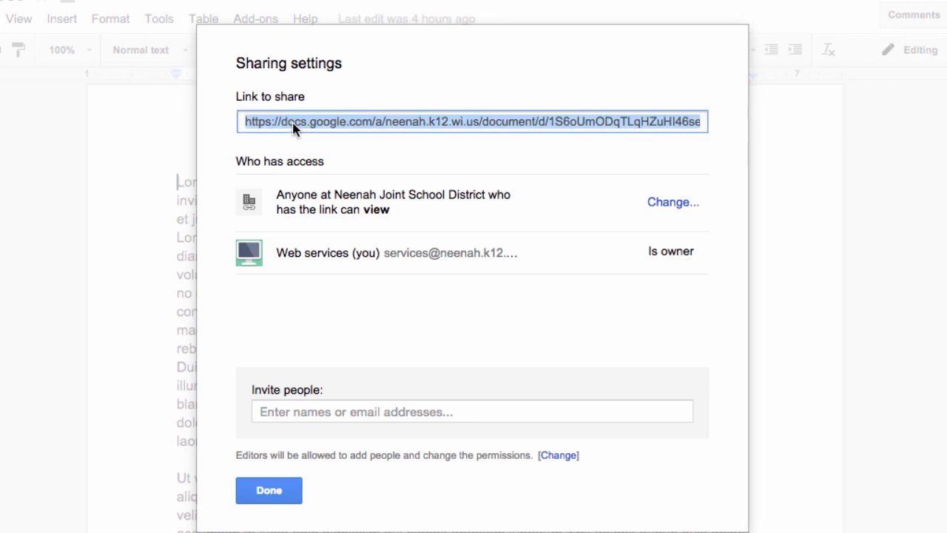